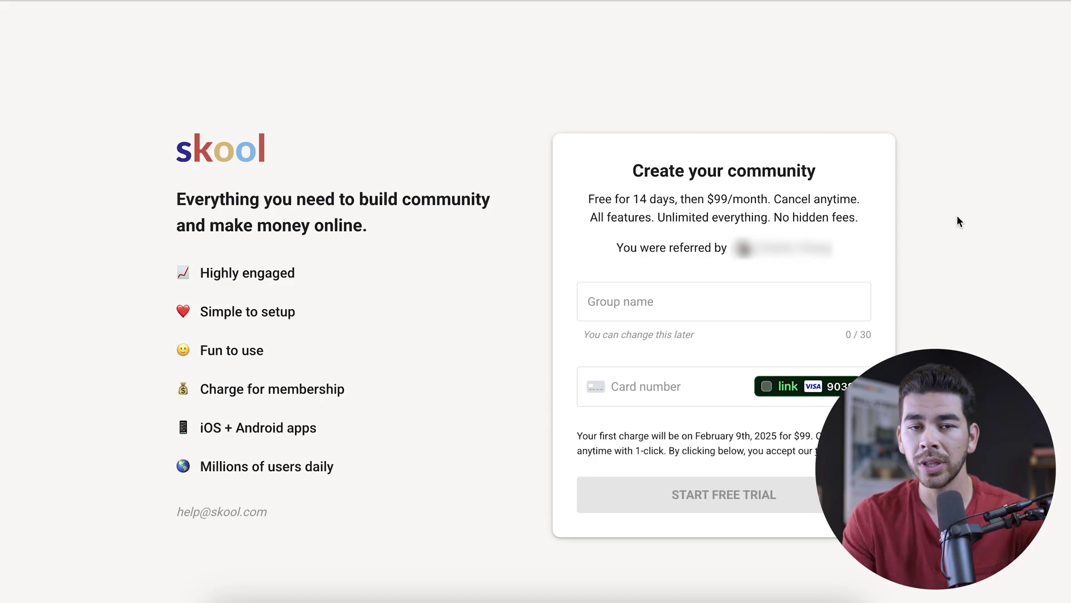
Name the new group 'My First Website' and start its free trial.
text(My First Website)
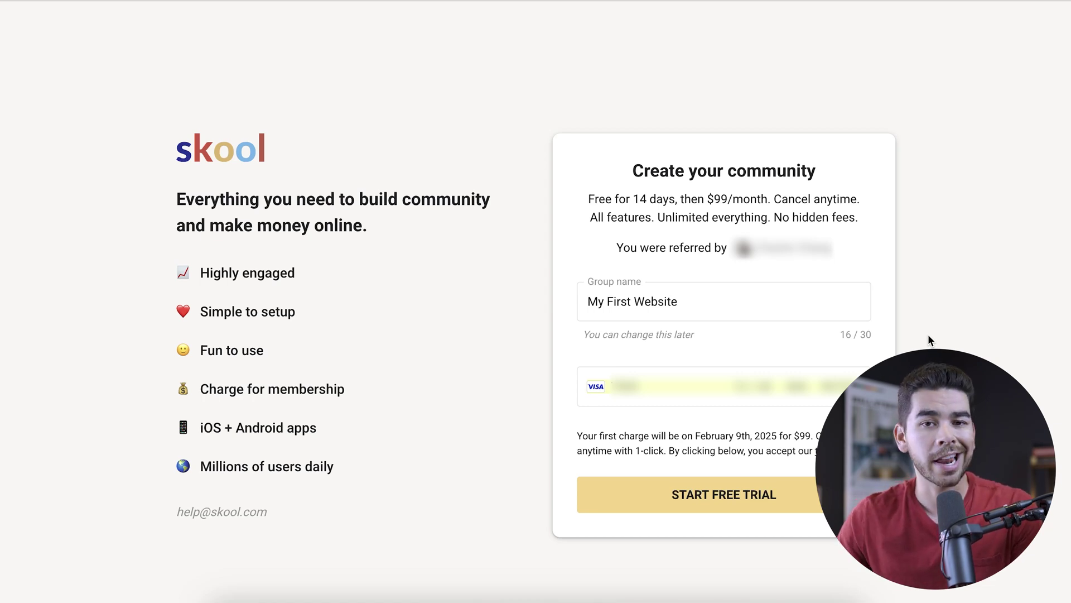
click(762, 509)
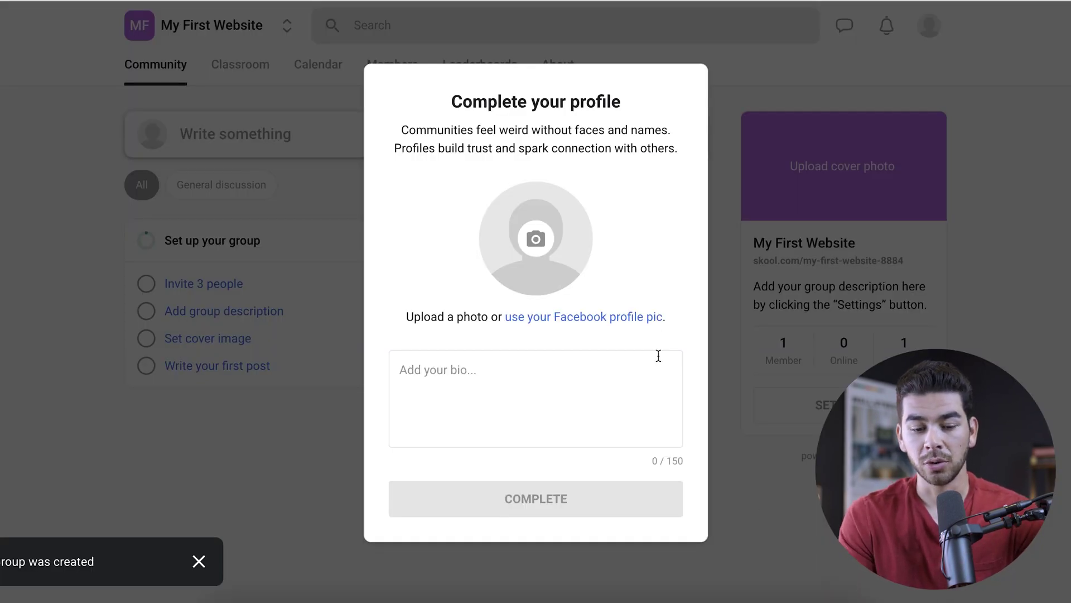
Upload channels4_profile.jpg as the profile photo and dismiss the Complete your profile prompt.
click(522, 244)
double_click(412, 179)
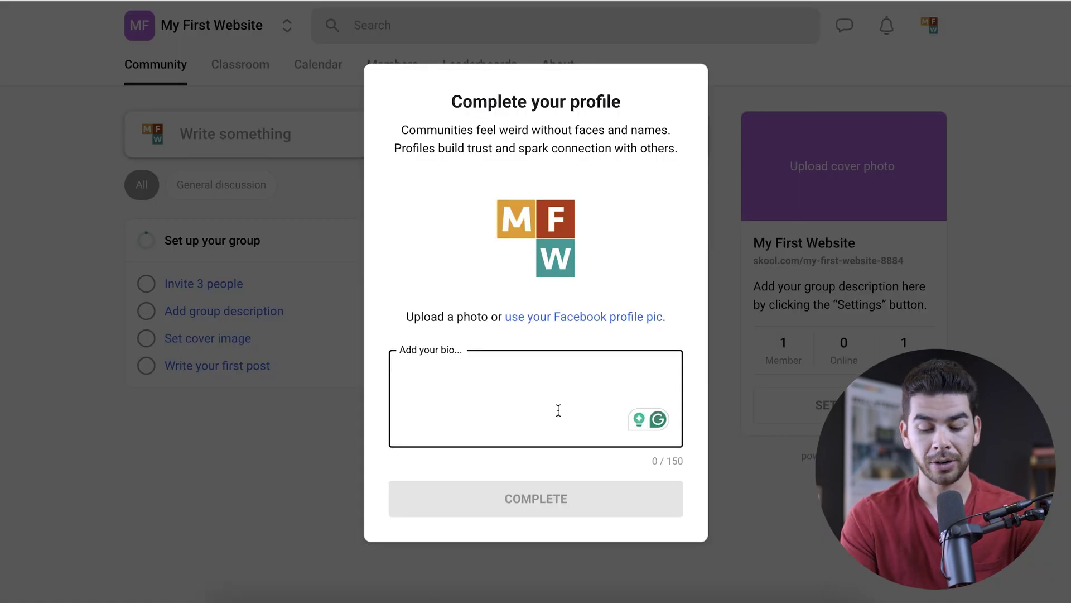
click(813, 173)
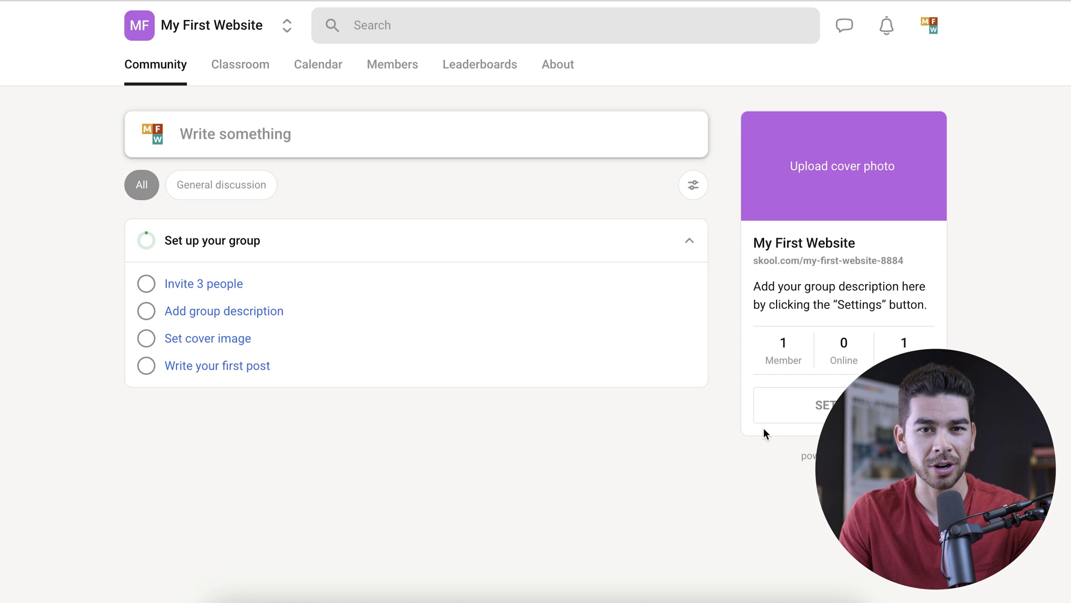
Browse the group's Dashboard, Payouts, Invite and General settings and the description field, ending at Pricing.
click(815, 410)
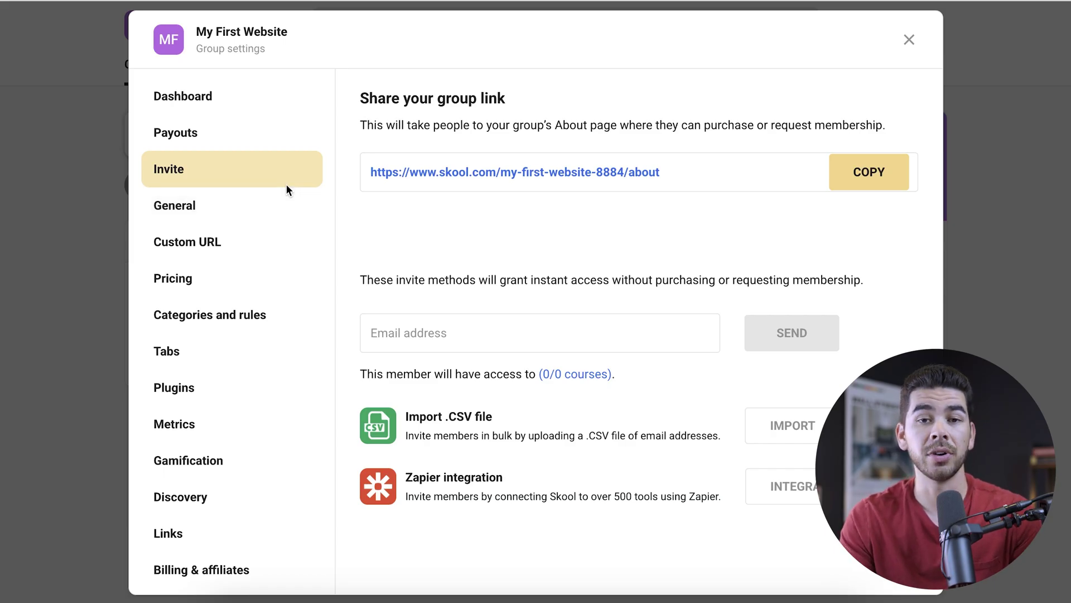
click(286, 90)
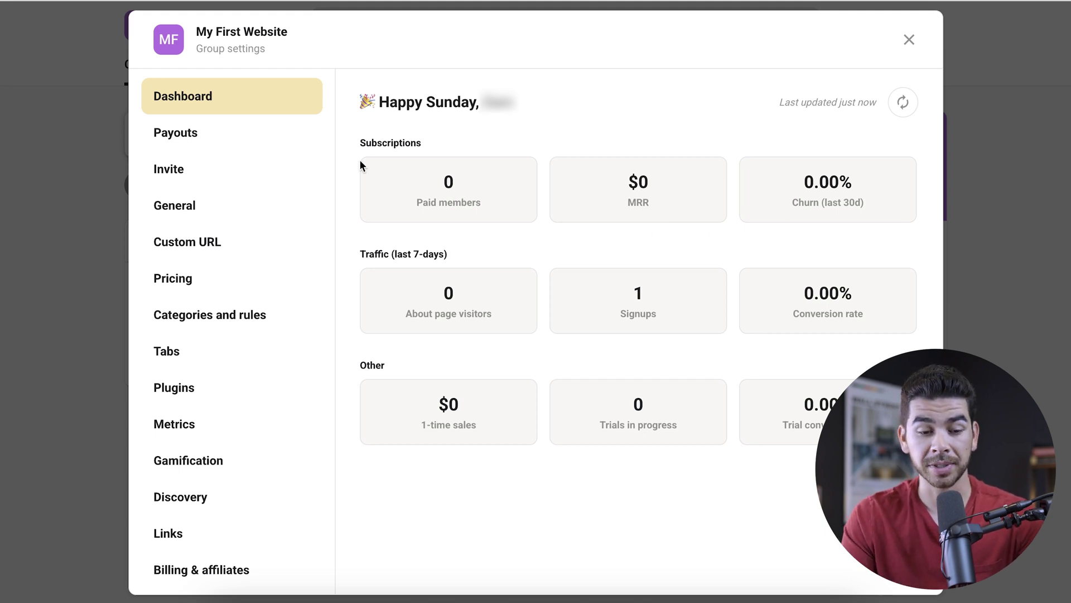
click(212, 134)
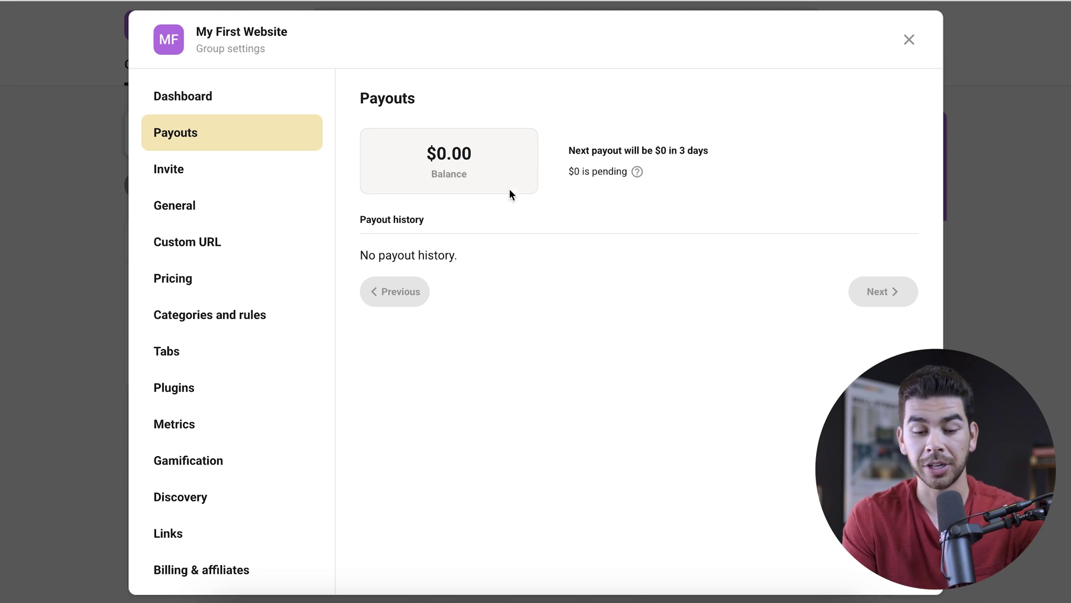
click(265, 169)
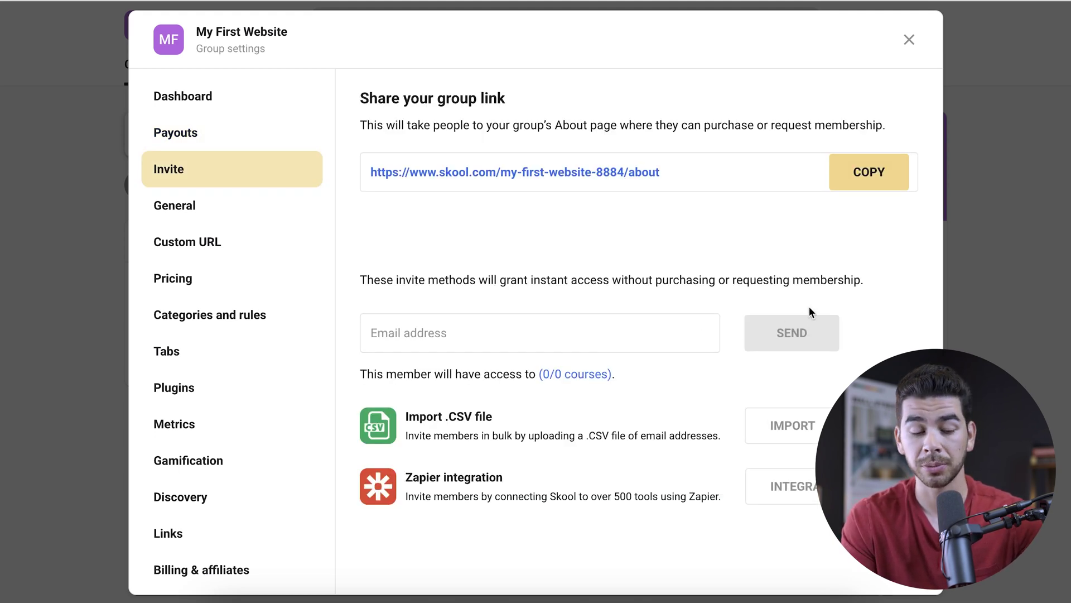
click(248, 203)
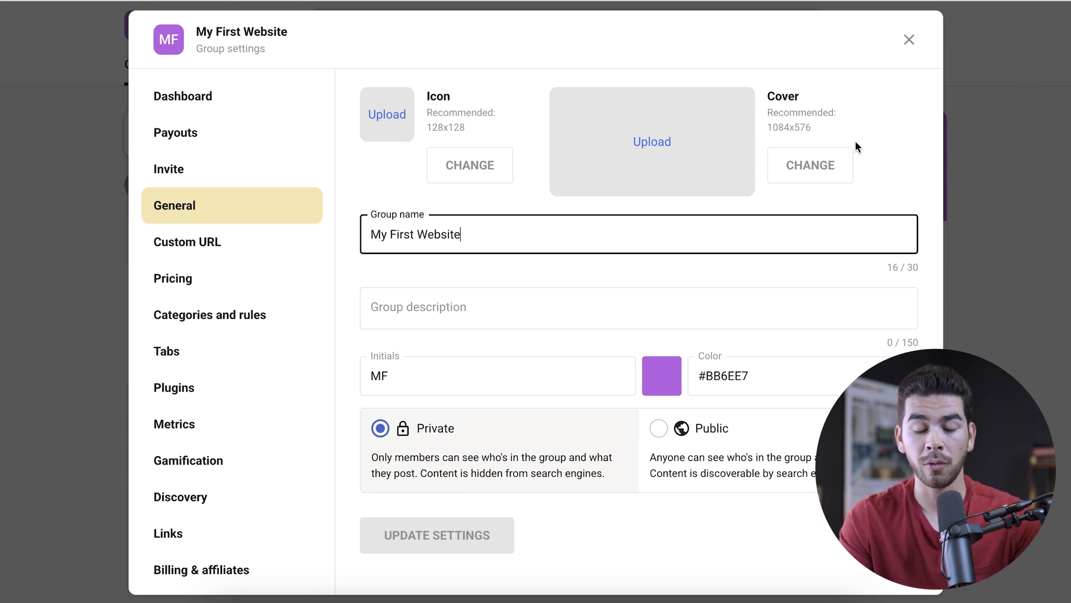
click(522, 311)
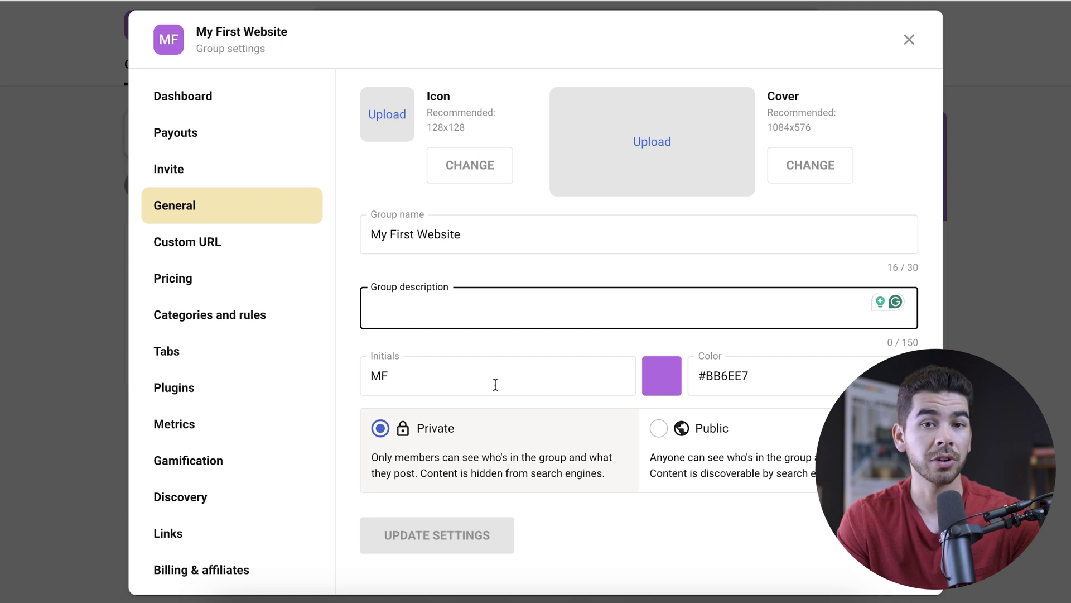
click(184, 278)
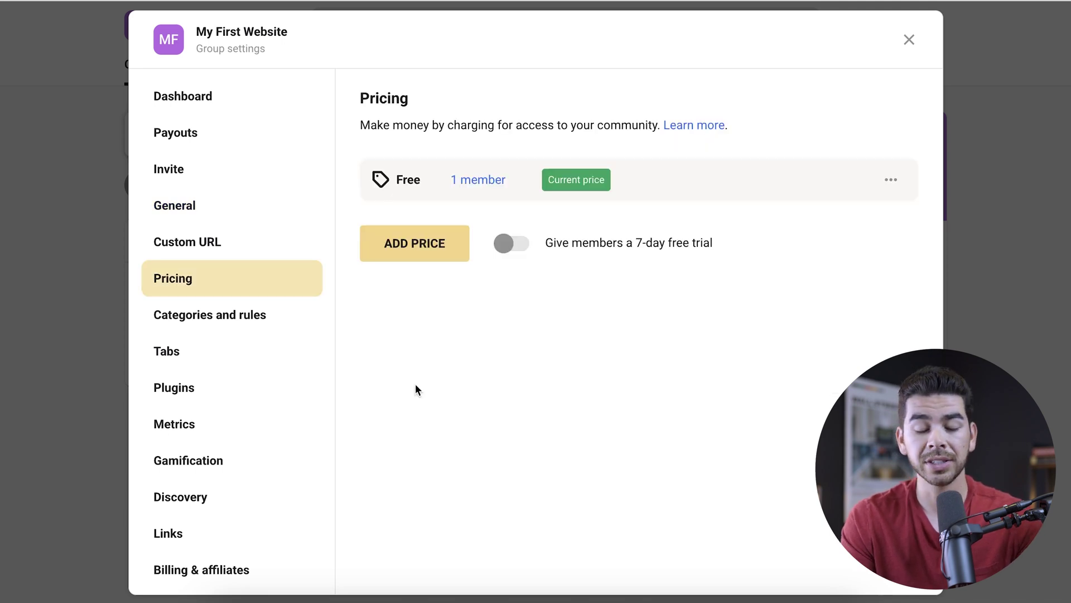
Attempt a paid price through bank-account setup with United States, then view Categories and rules.
click(451, 247)
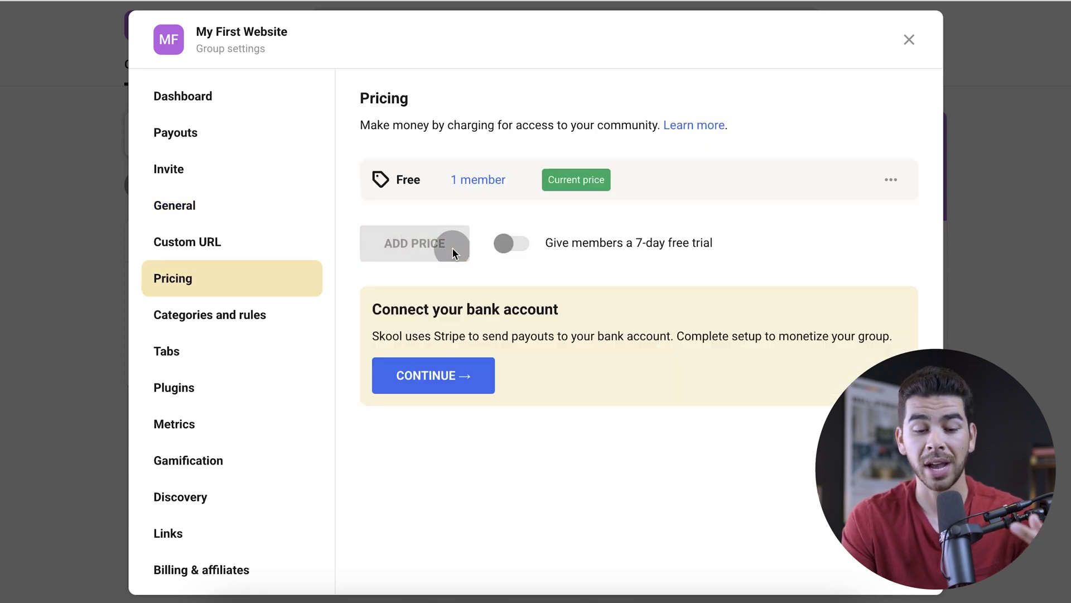
click(475, 380)
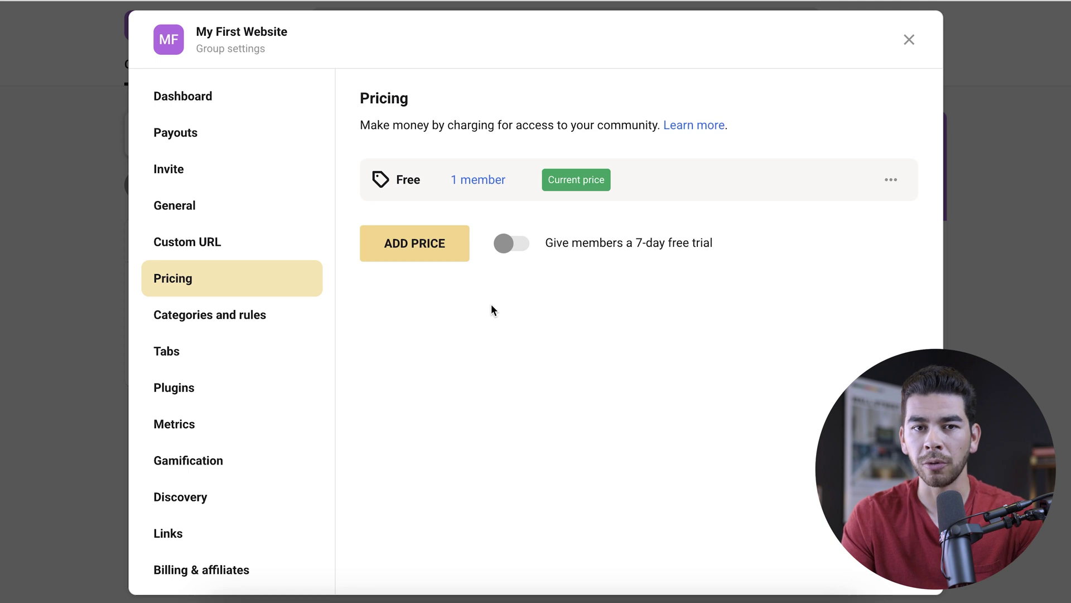
click(432, 251)
click(440, 376)
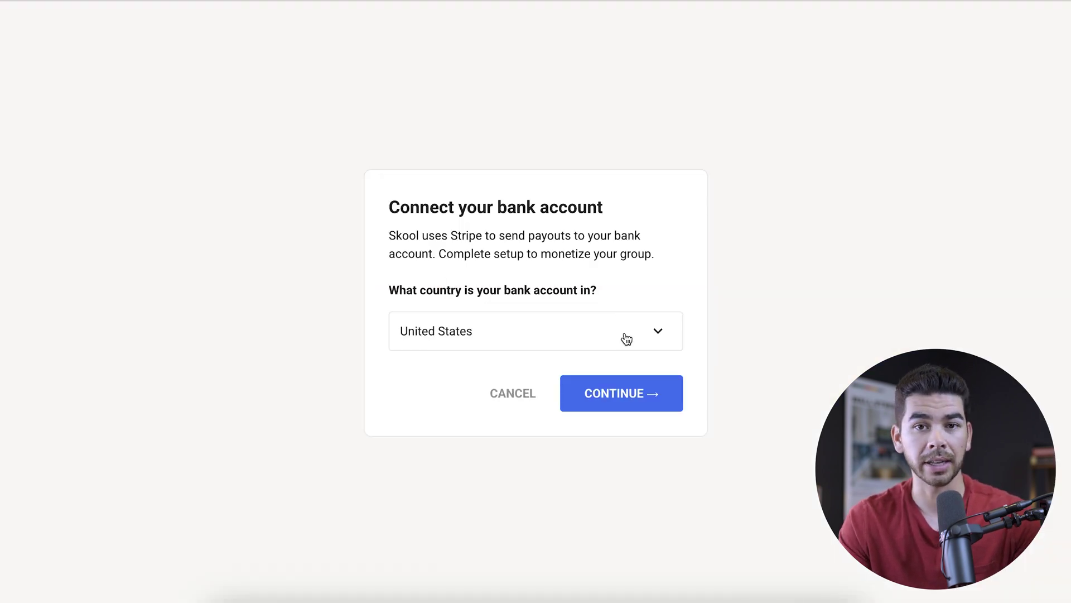
click(675, 383)
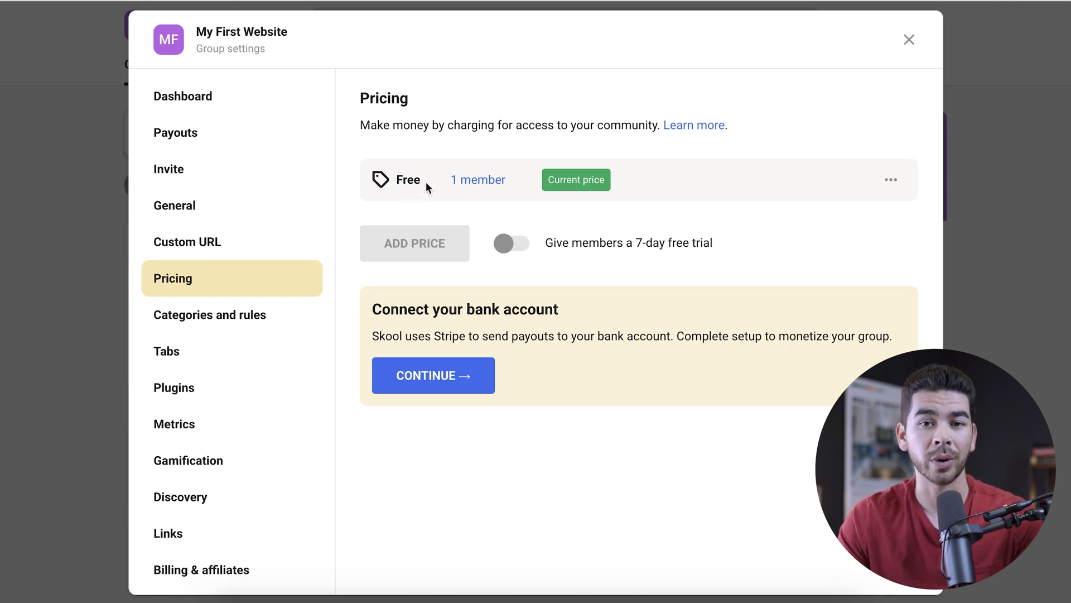
click(263, 301)
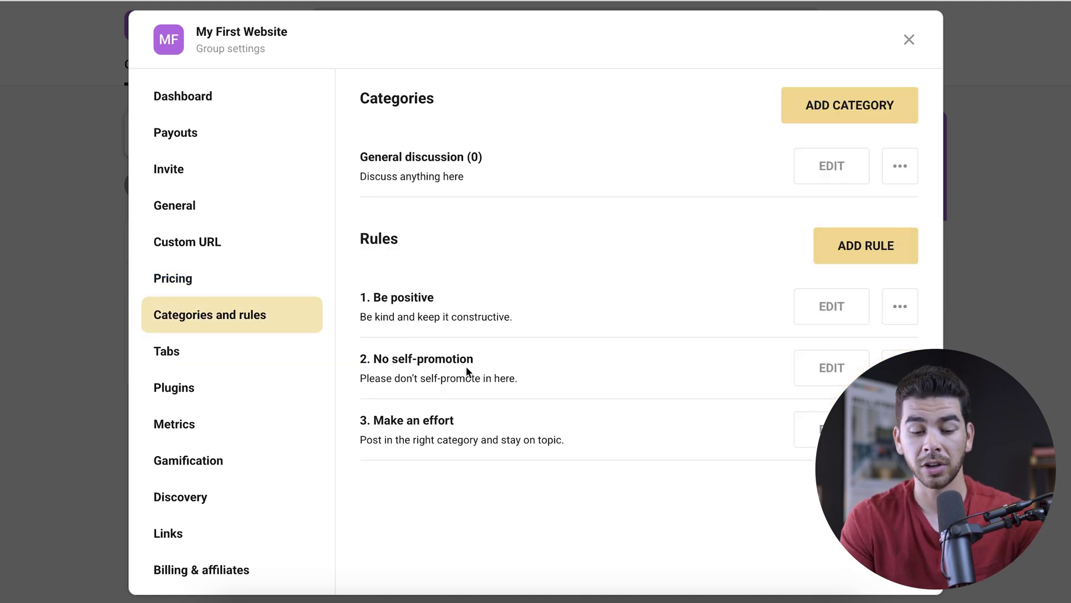
Check the shown community tabs, then switch the Membership questions plugin On.
click(223, 351)
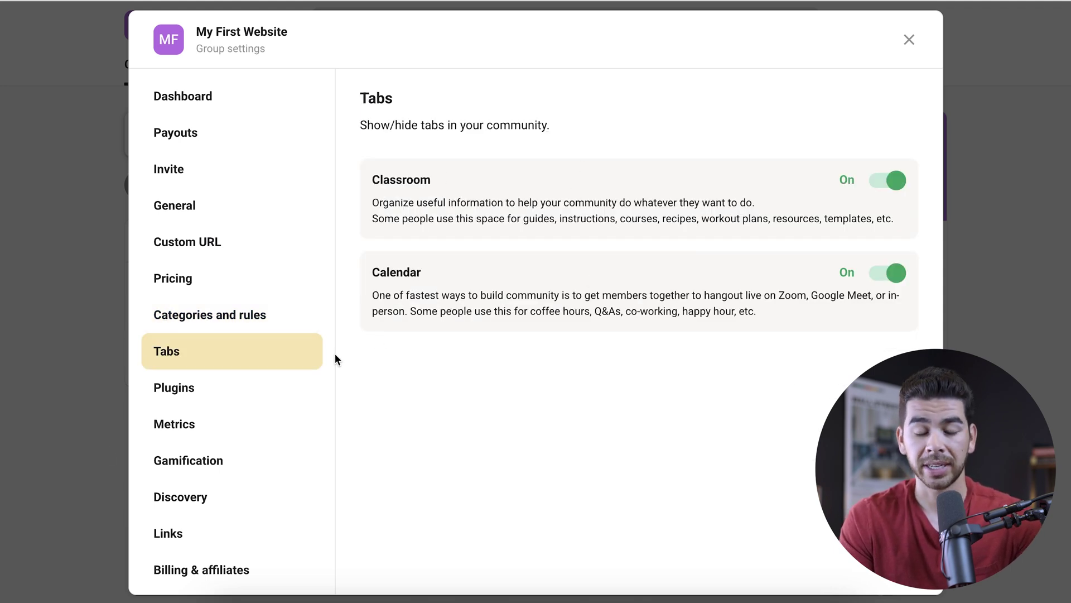
click(168, 390)
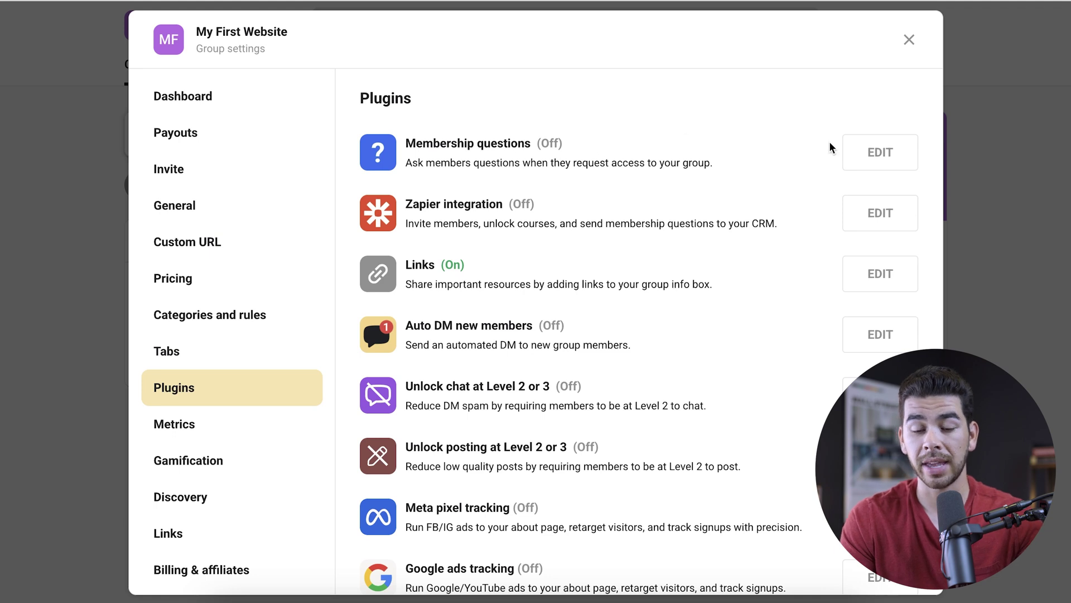
click(868, 152)
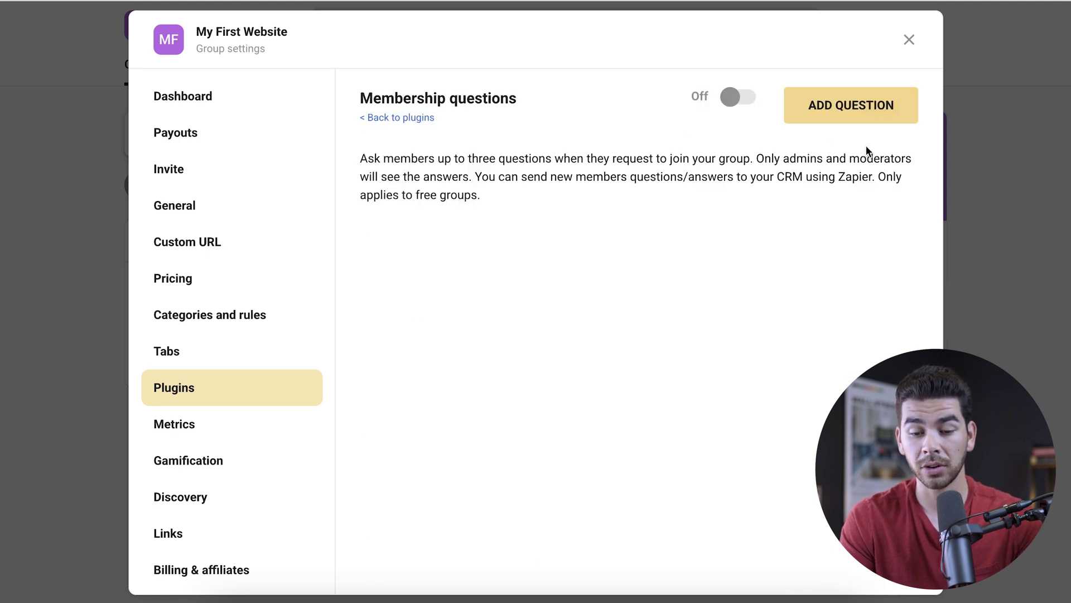
click(731, 98)
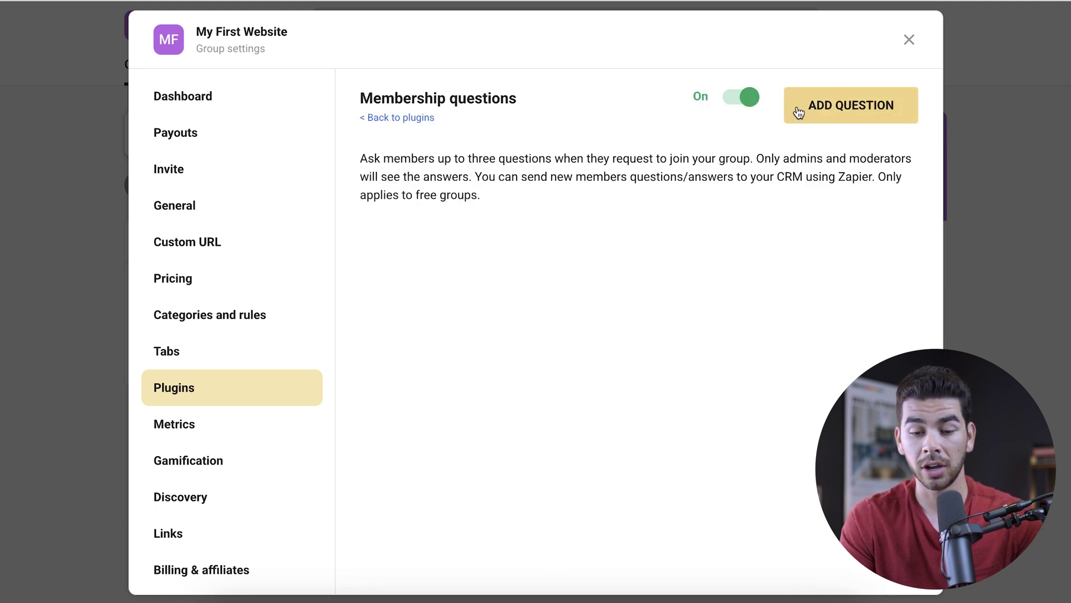
Open and discard a new membership question, then view the Metrics page showing 0 members.
click(827, 118)
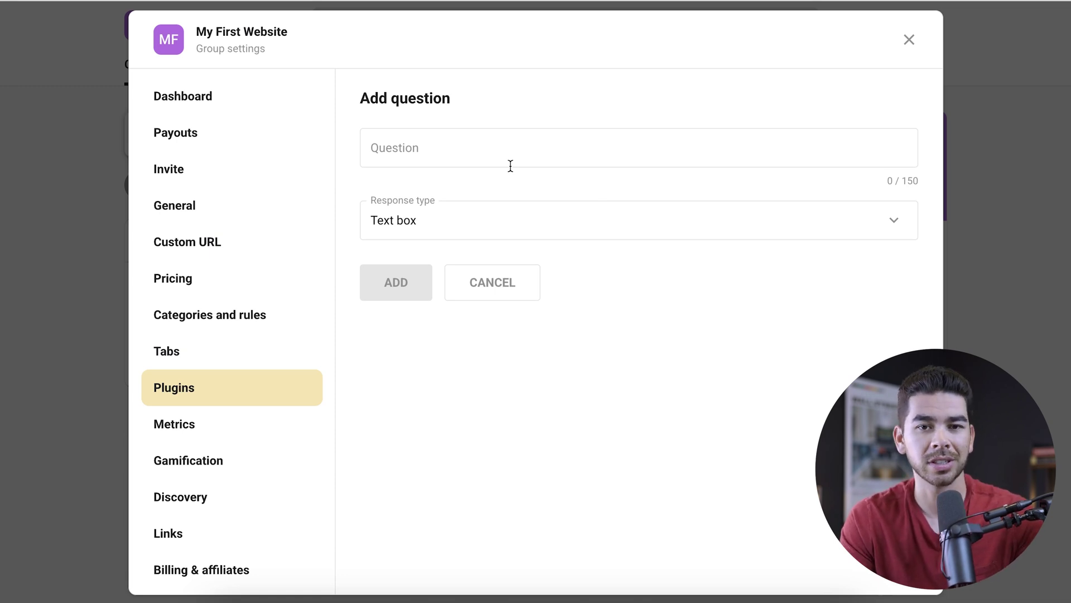
click(493, 286)
click(397, 117)
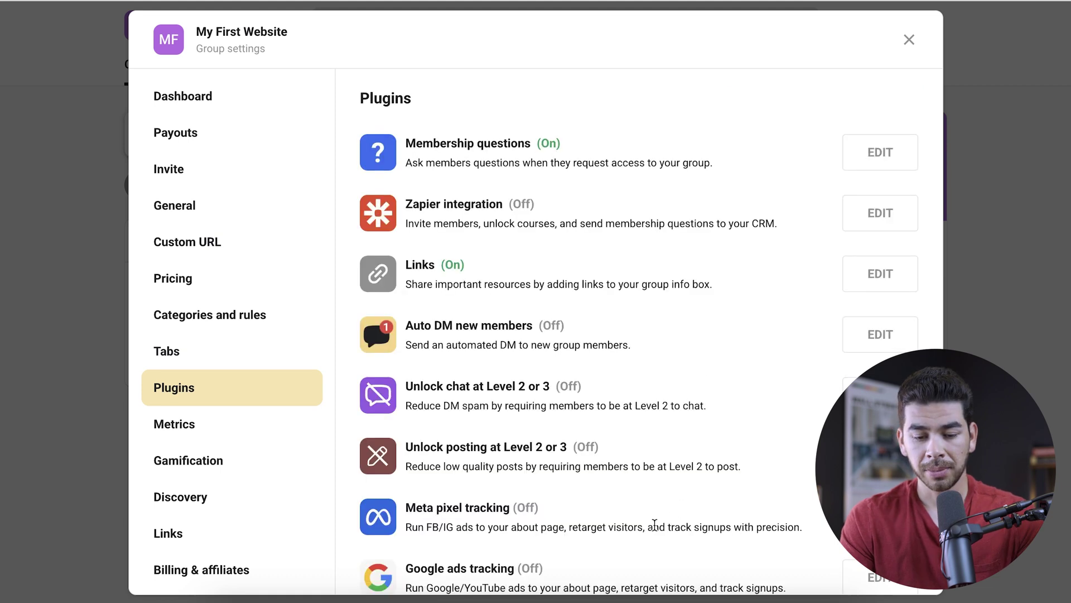
scroll(711, 350, down, 3)
click(227, 422)
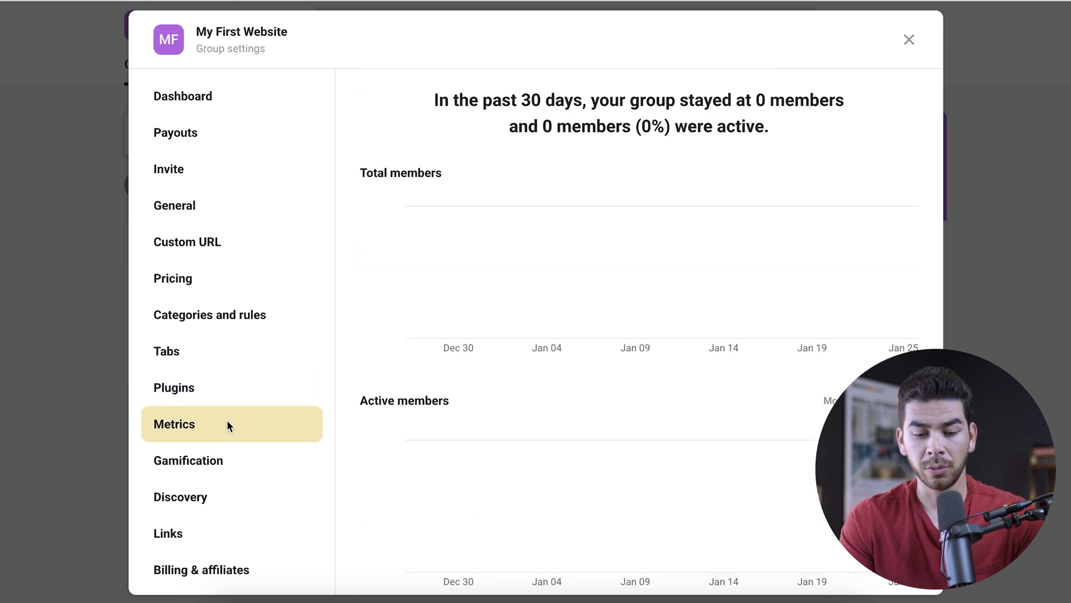
Scroll through the nine Gamification levels, then view Discovery showing the group isn't listed.
click(218, 462)
scroll(548, 326, down, 3)
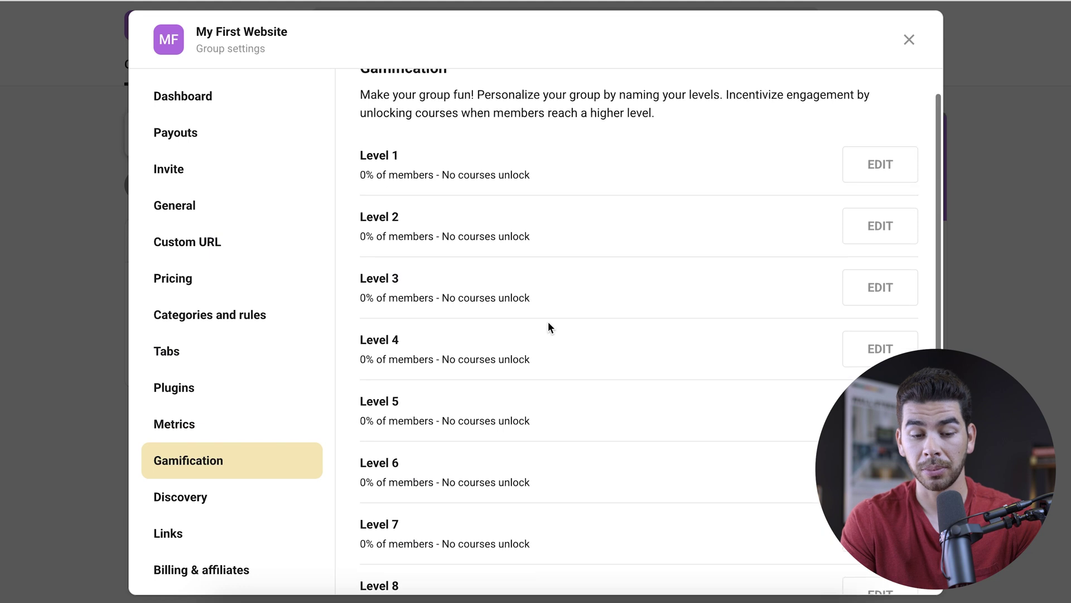
scroll(548, 323, down, 2)
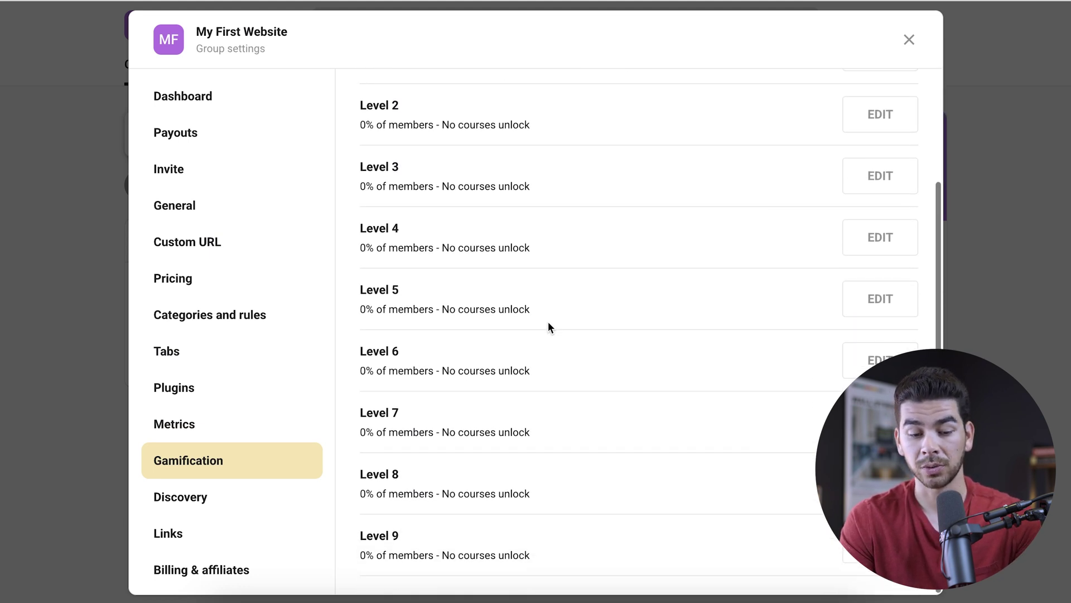
scroll(544, 325, up, 5)
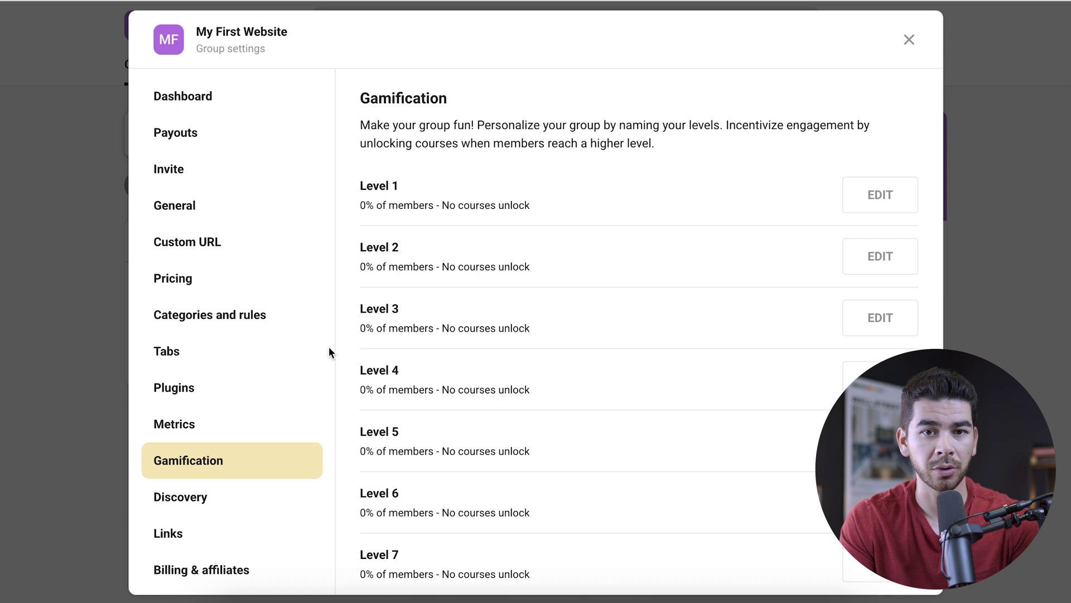
click(284, 496)
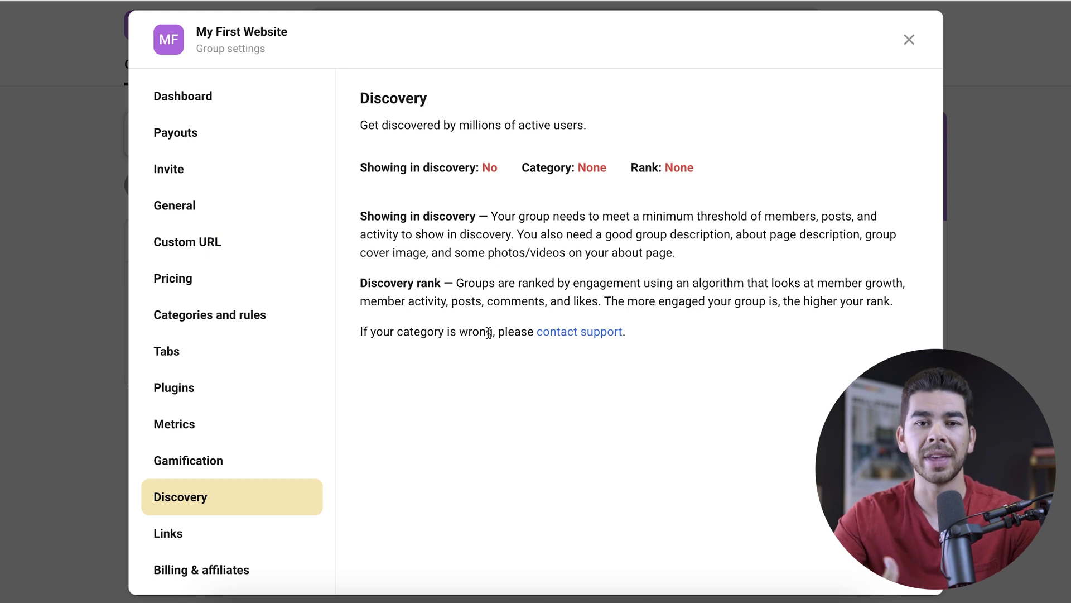
Look at the Links page and its Add link form, then Billing & affiliates, and close settings.
click(168, 533)
click(409, 209)
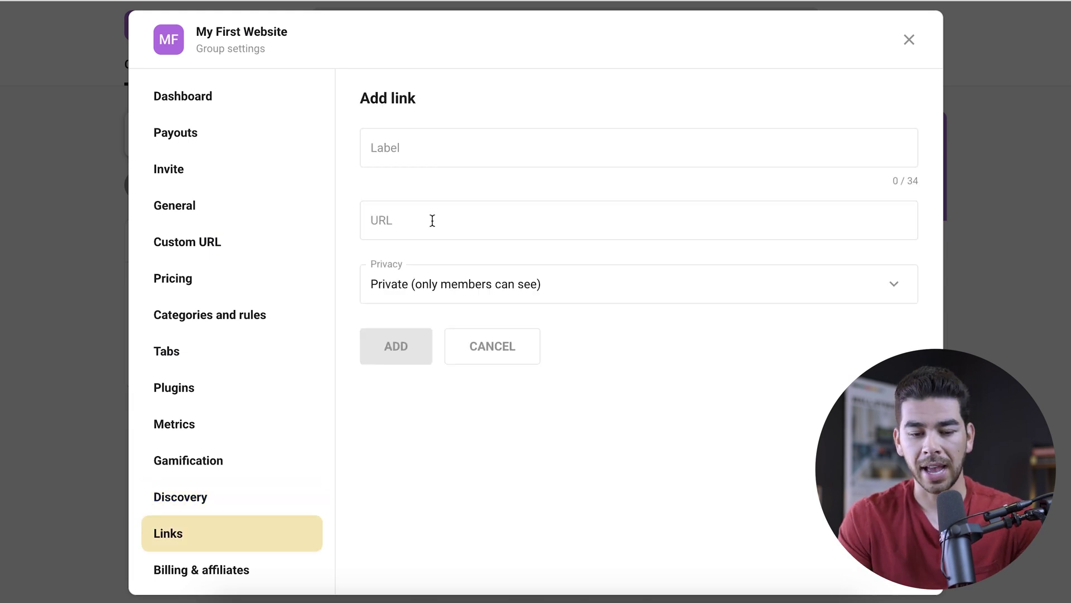
click(270, 553)
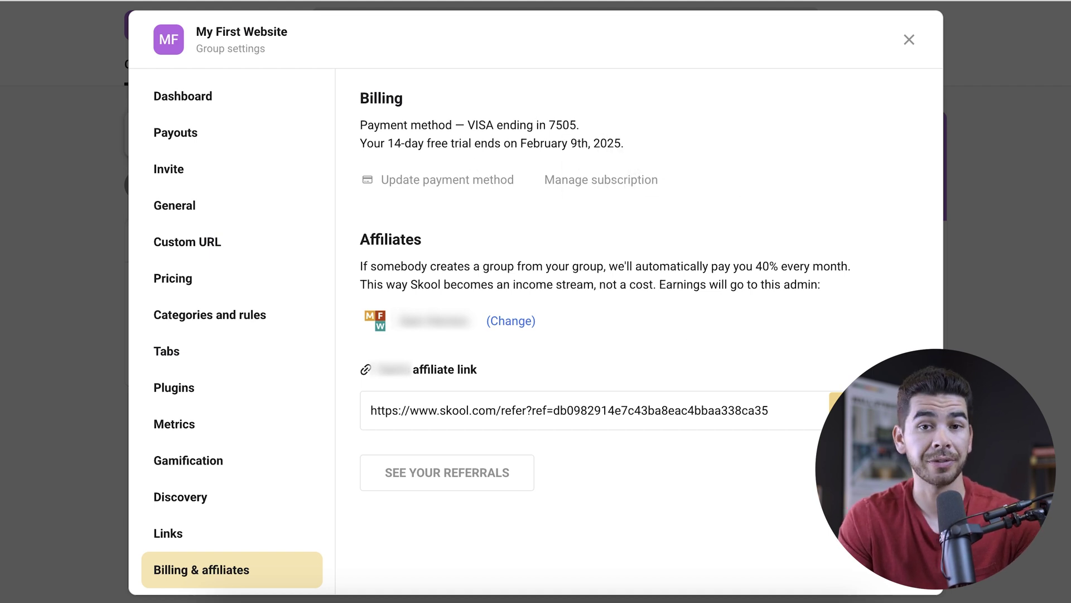
key(Escape)
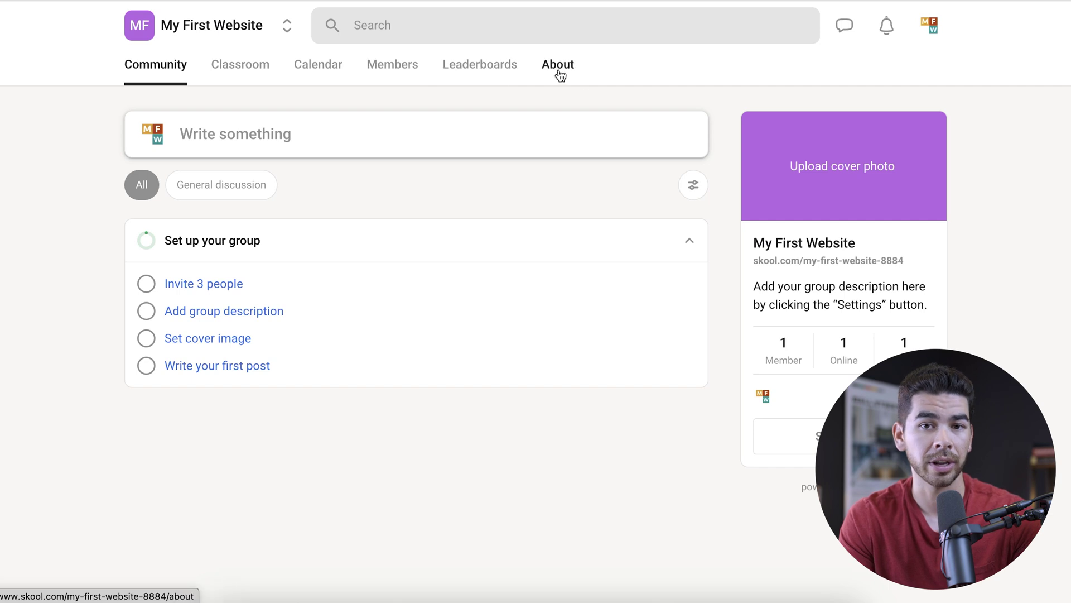
Try the Classroom's New course option, then inspect the leaderboard levels through Level 9.
click(238, 65)
click(304, 232)
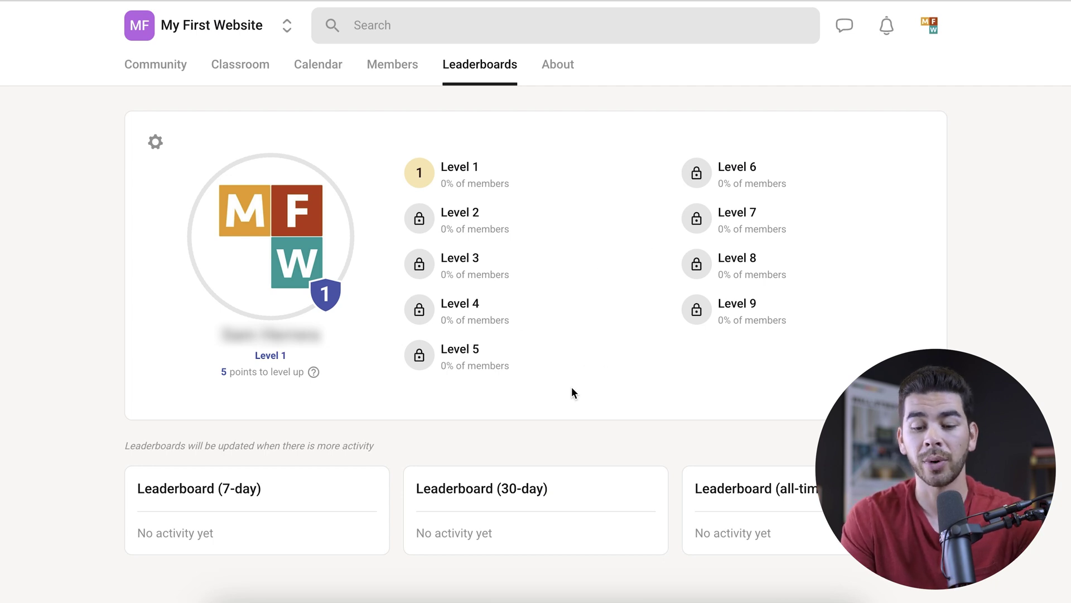
double_click(721, 303)
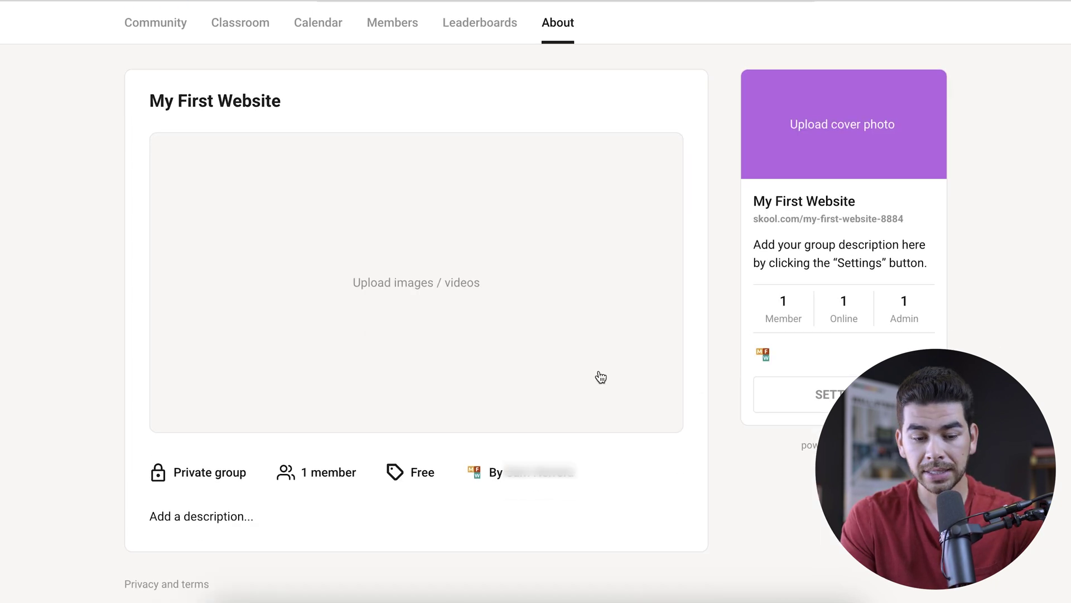
scroll(598, 376, down, 1)
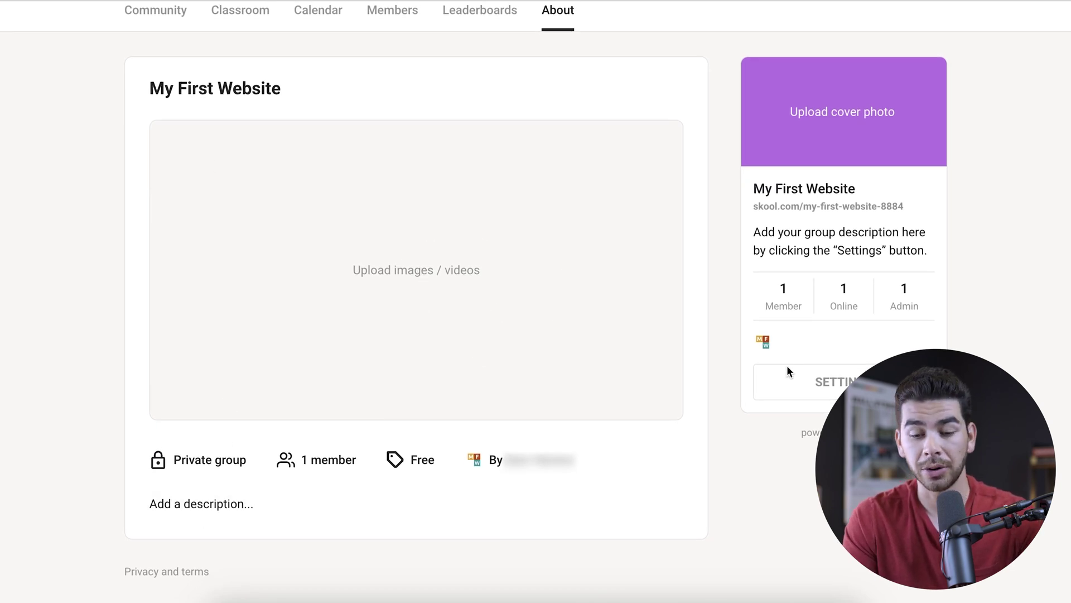
scroll(547, 332, up, 1)
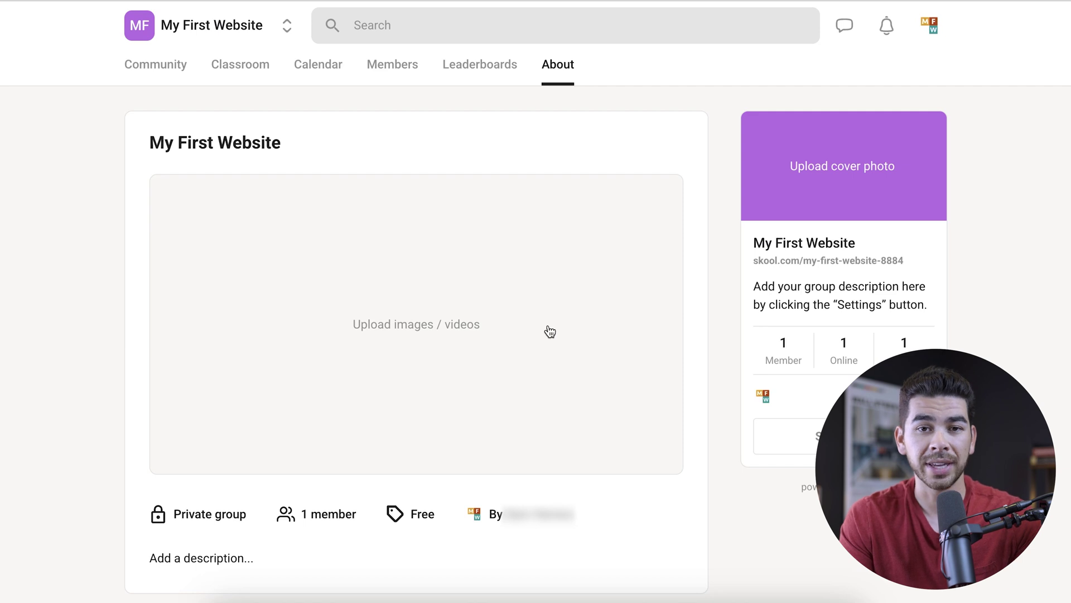